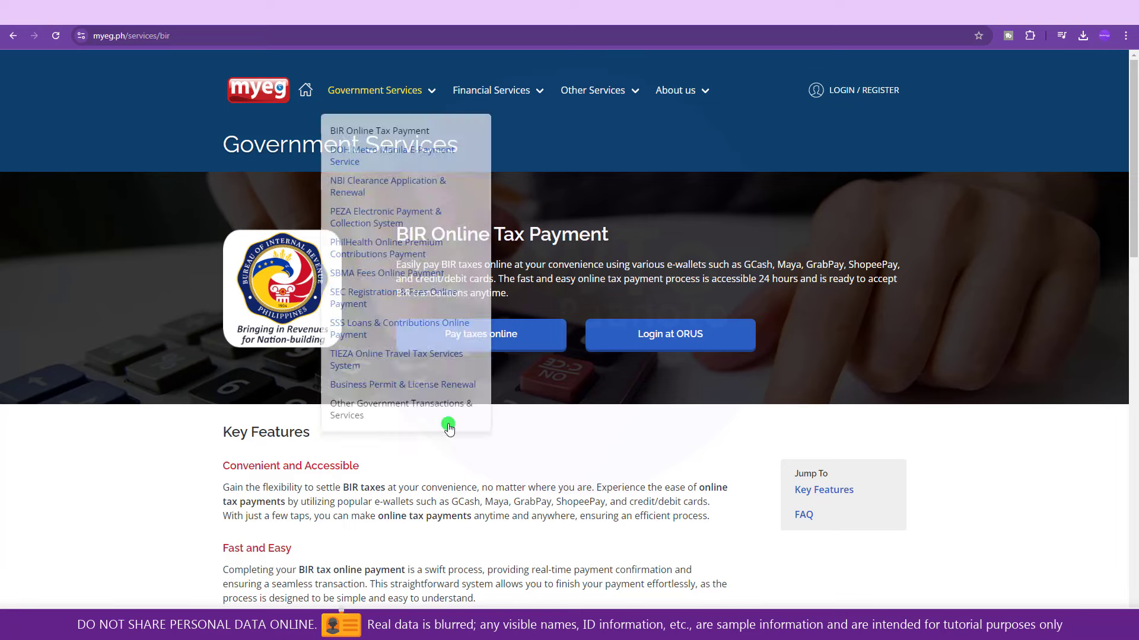
- Start the BIR online tax payment, try logging in with the saved email, then choose Forgot Password
left_click(501, 338)
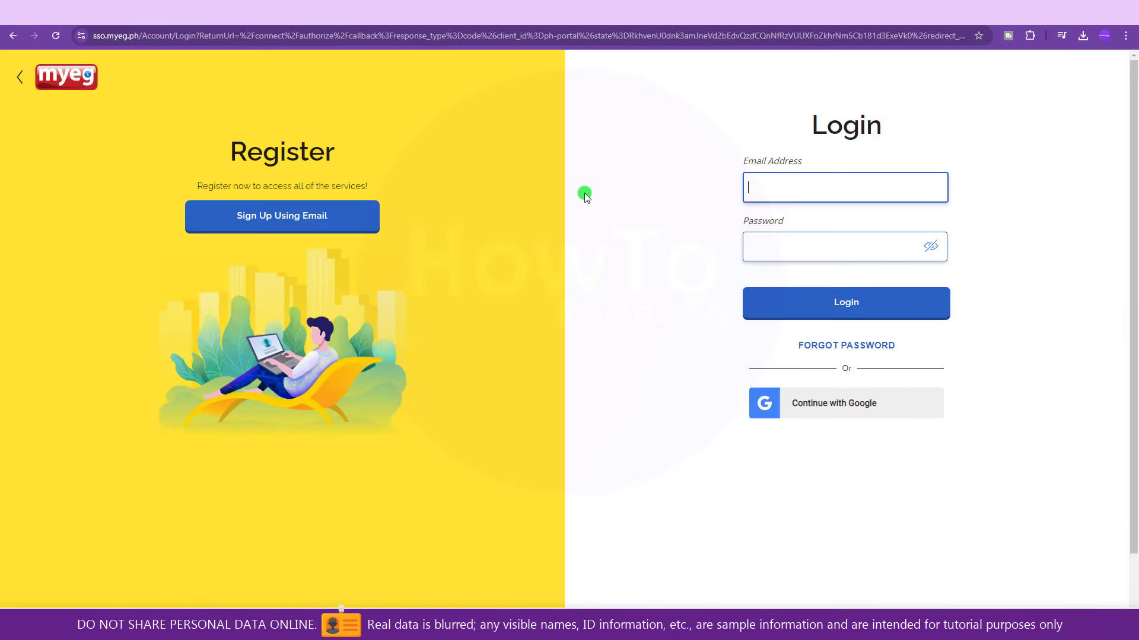
left_click(329, 218)
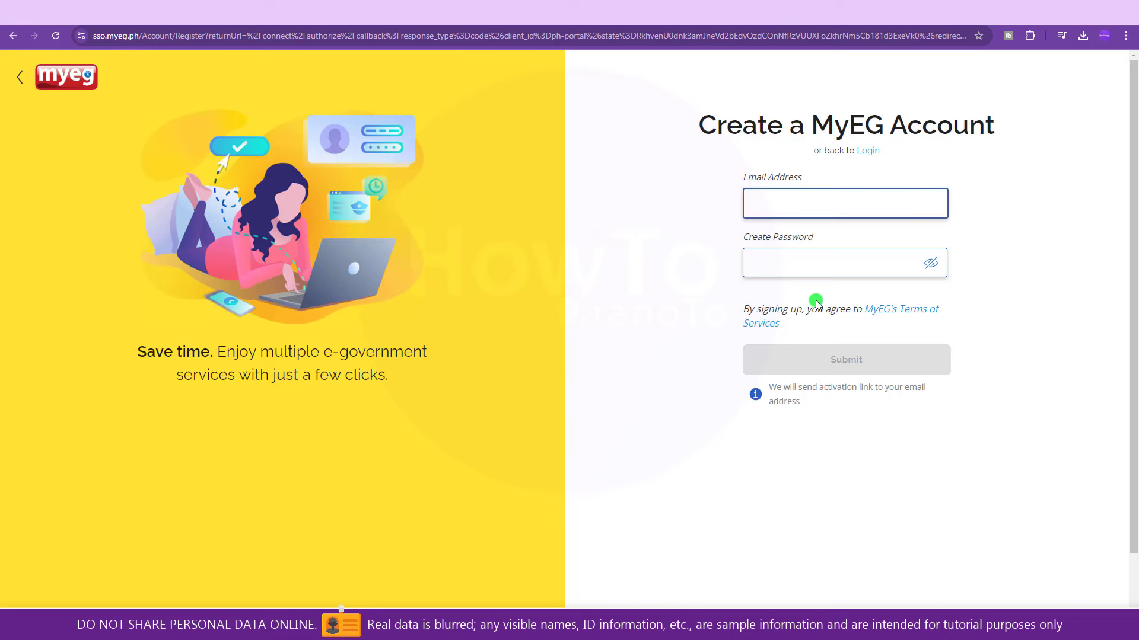
left_click(868, 151)
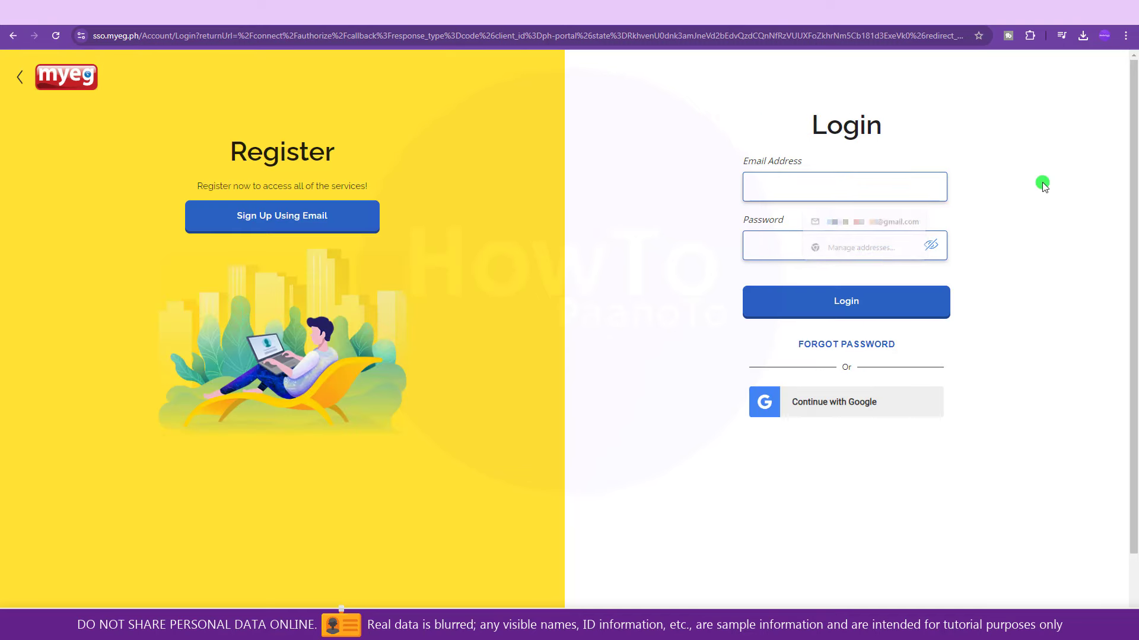
left_click(816, 193)
left_click(824, 218)
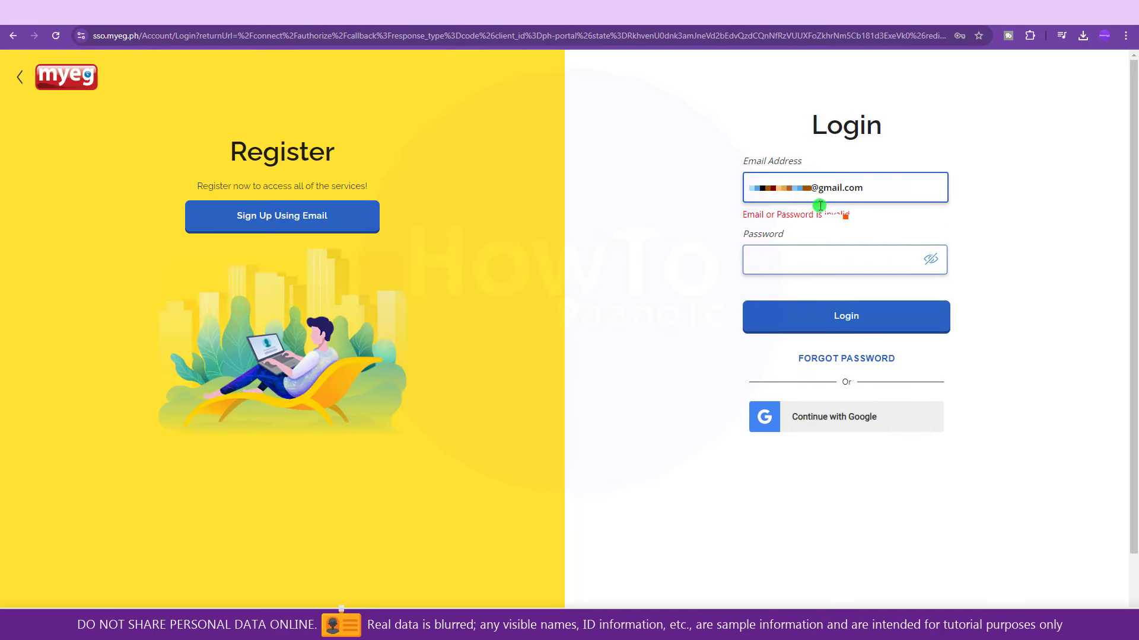
left_click(842, 359)
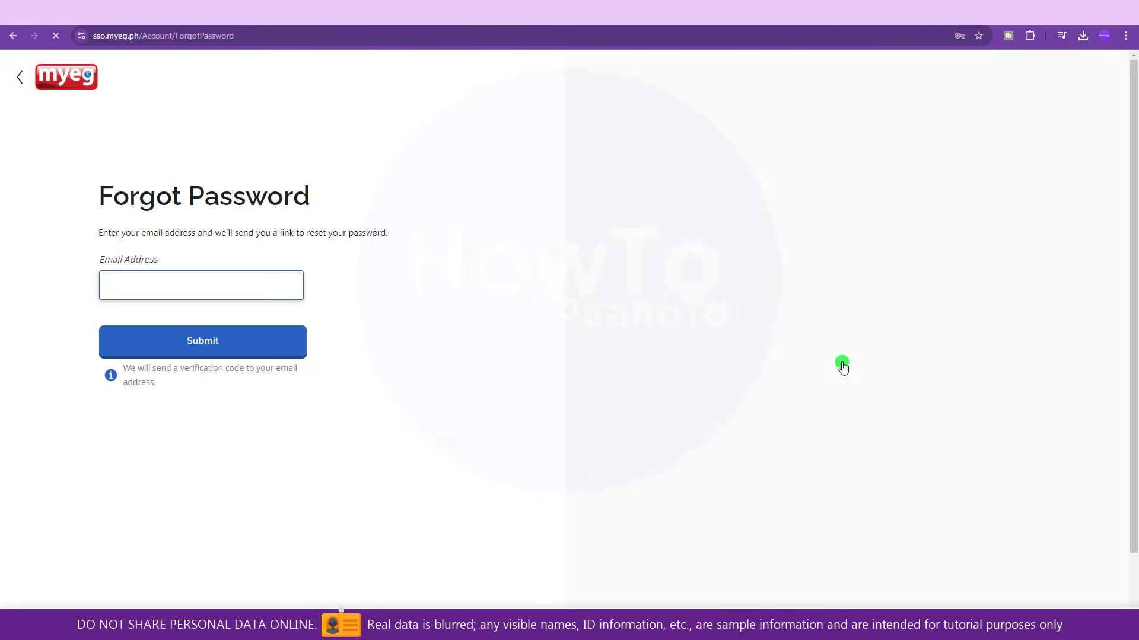
- Request a password reset for the saved email and open the emailed reset link
left_click(117, 280)
left_click(196, 316)
left_click(241, 355)
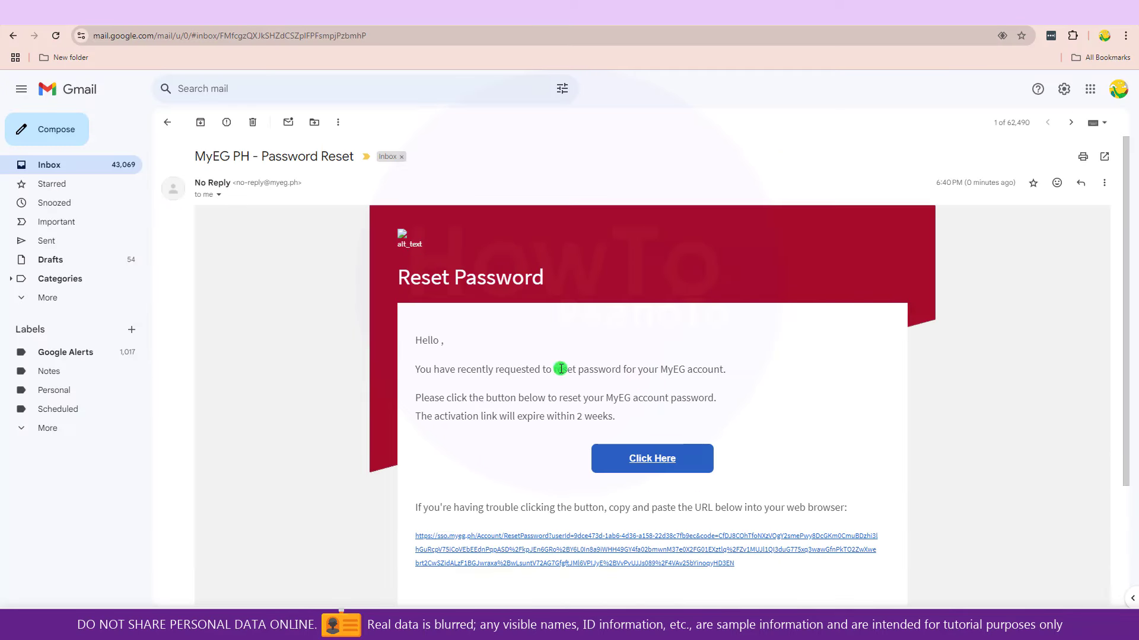
left_click(656, 460)
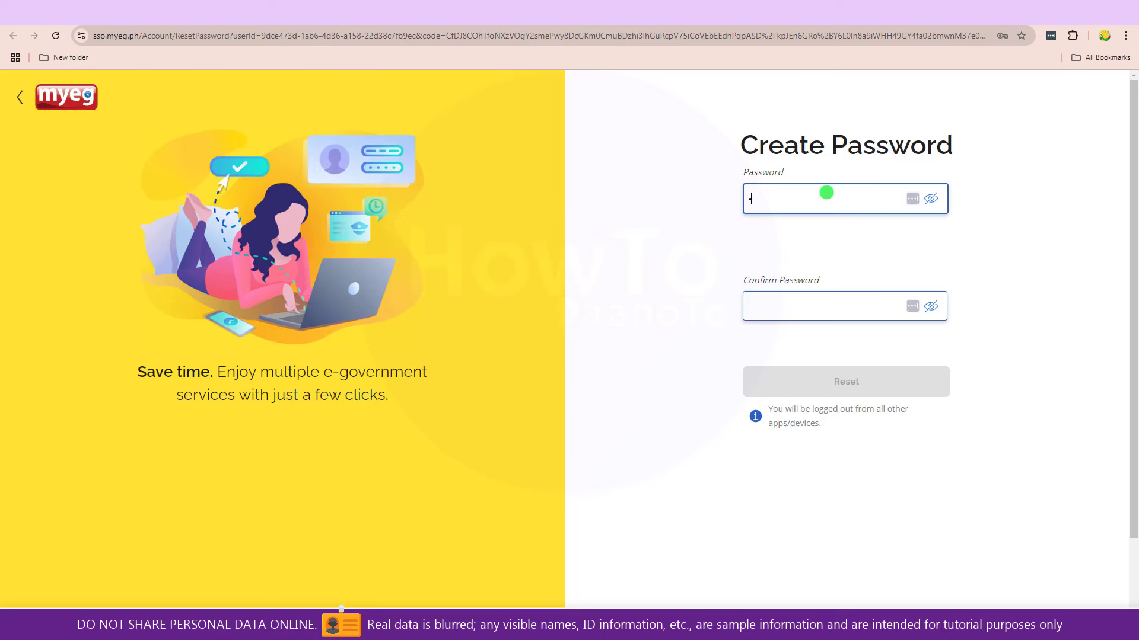
- Enter and confirm a new account password, submit the reset, and return to MyEG home
type("•••••••••")
key("Tab")
type("•••••")
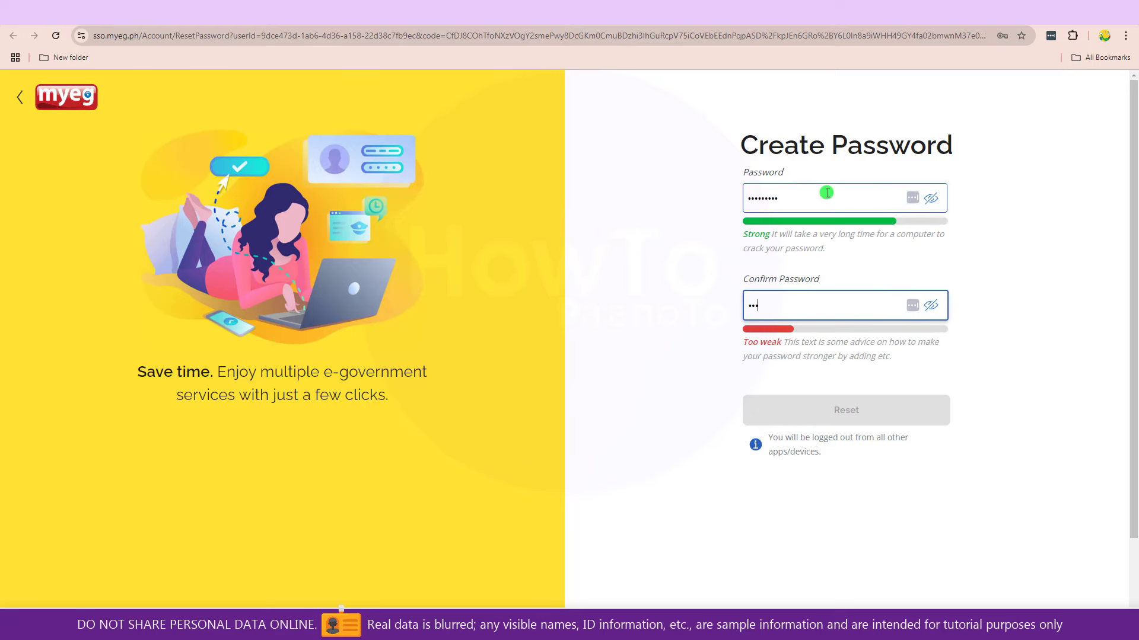
type("••••")
left_click(854, 408)
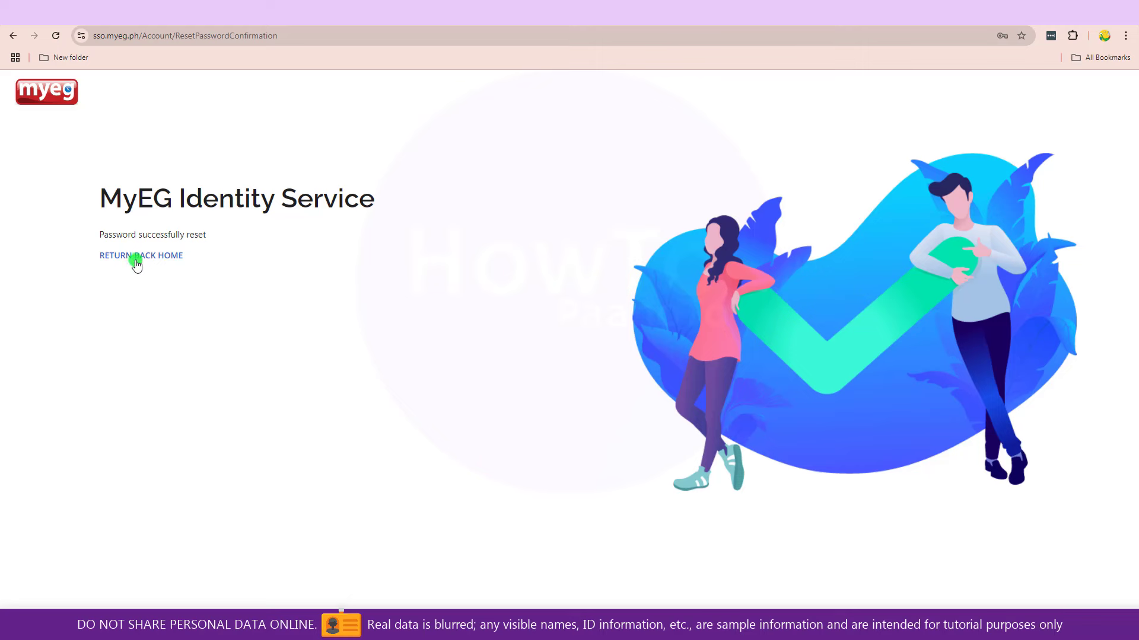
left_click(137, 256)
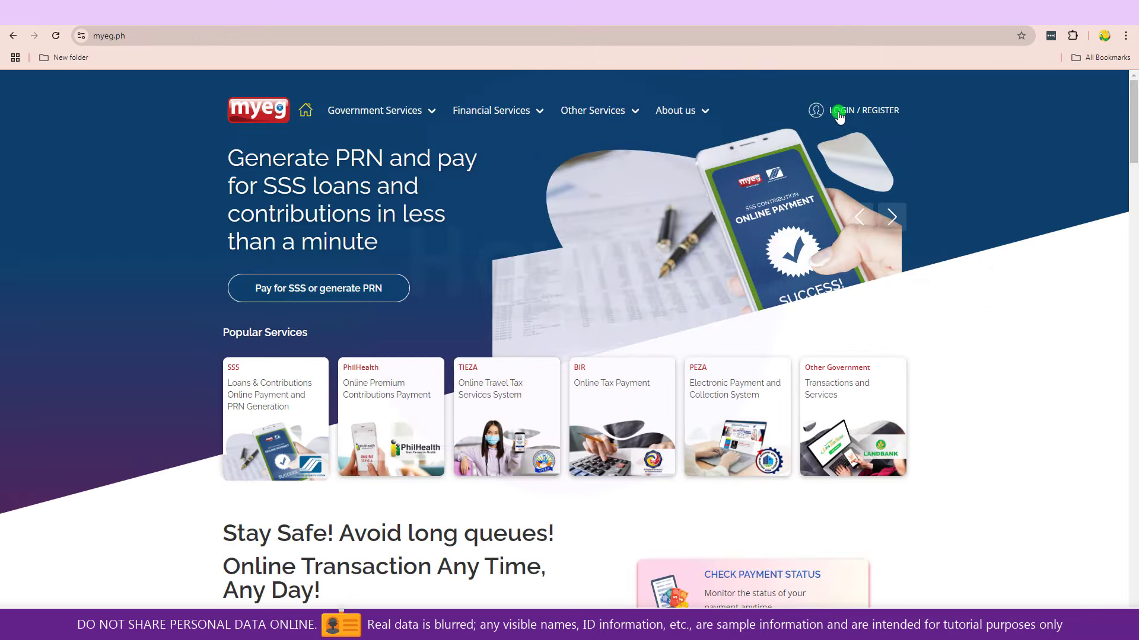
- Log in with the saved email and new password, then open BIR Online Tax Payment's Pay taxes online
left_click(838, 113)
left_click(814, 216)
left_click(812, 236)
left_click(771, 268)
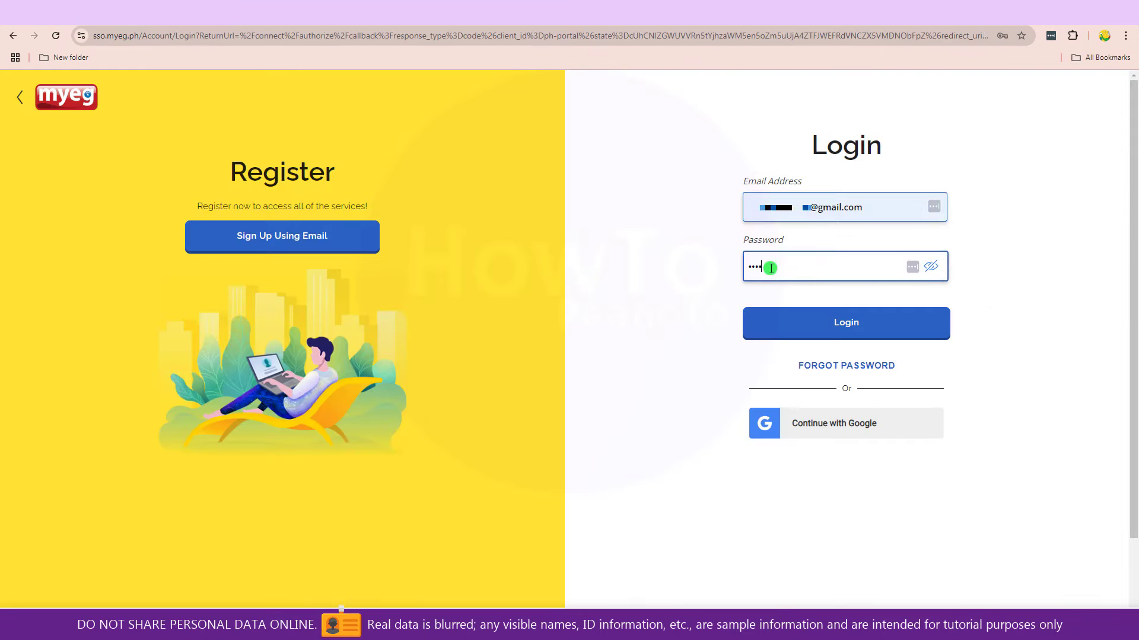
left_click(824, 325)
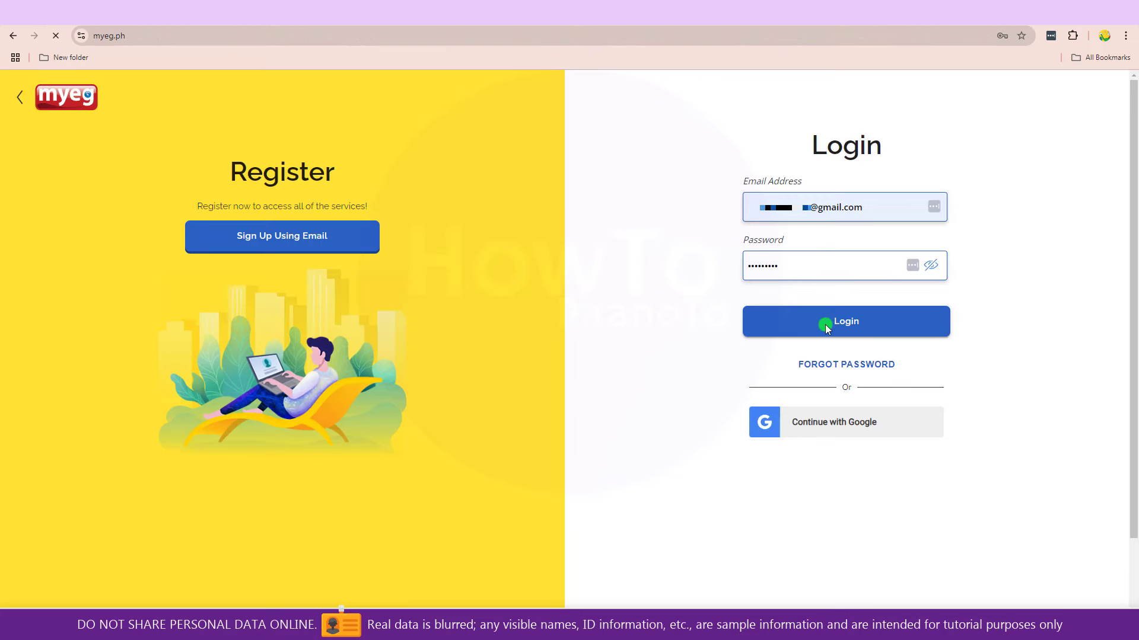
mouse_move(375, 111)
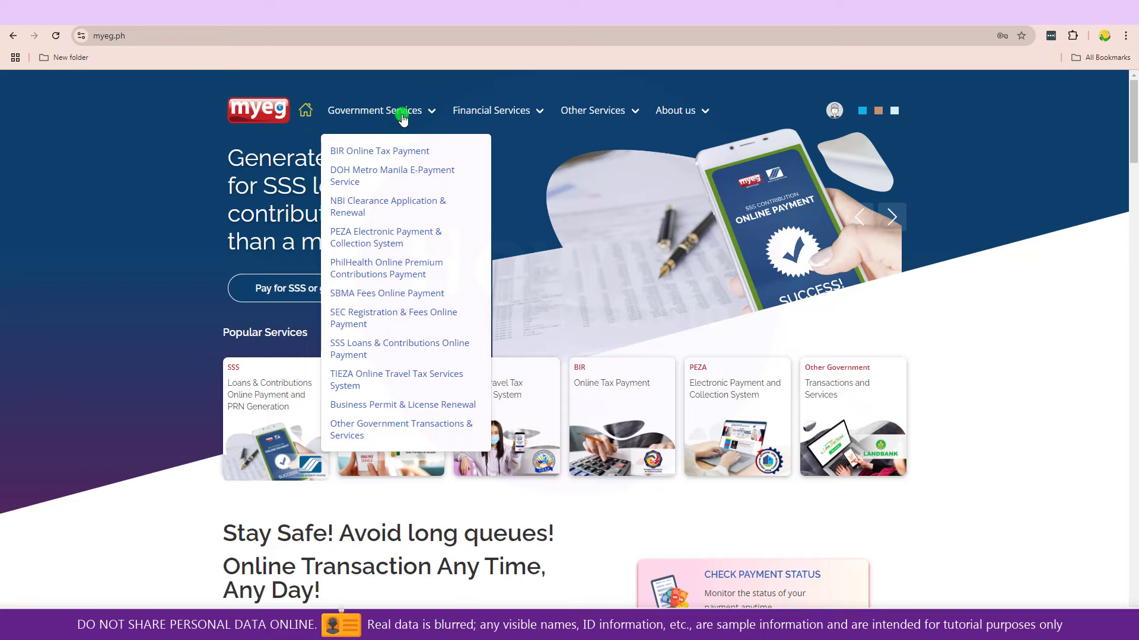
left_click(399, 152)
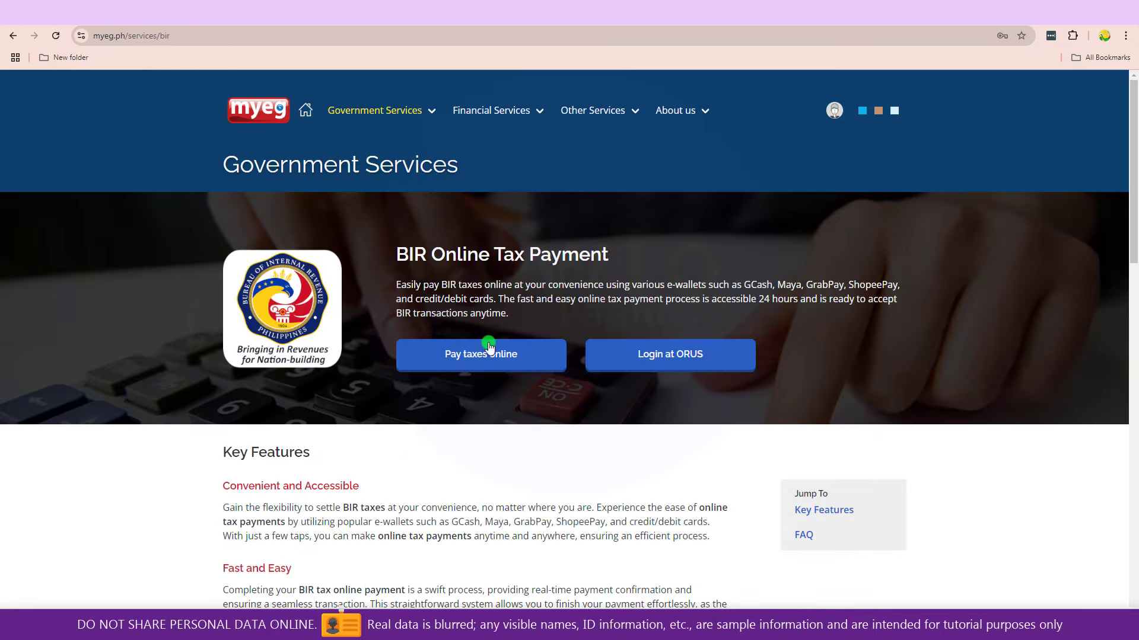
left_click(491, 359)
- Fill in the amount and taxpayer identification number, and set the RDO to 002 - VIGAN, ILOCOS SUR
scroll(773, 356, "down", 3)
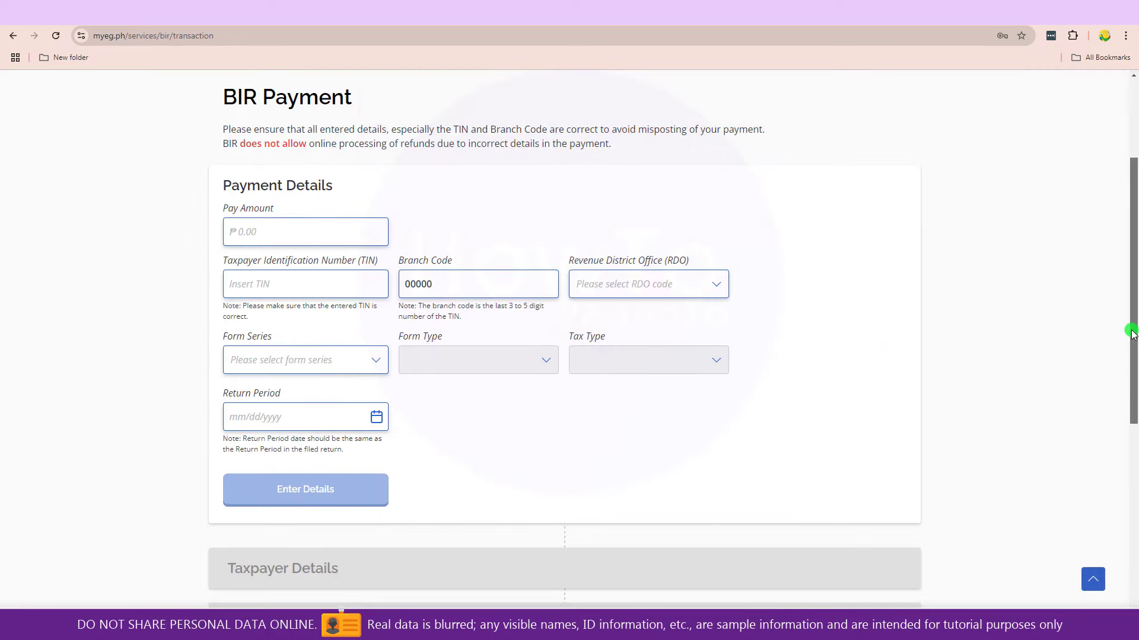
left_click(246, 235)
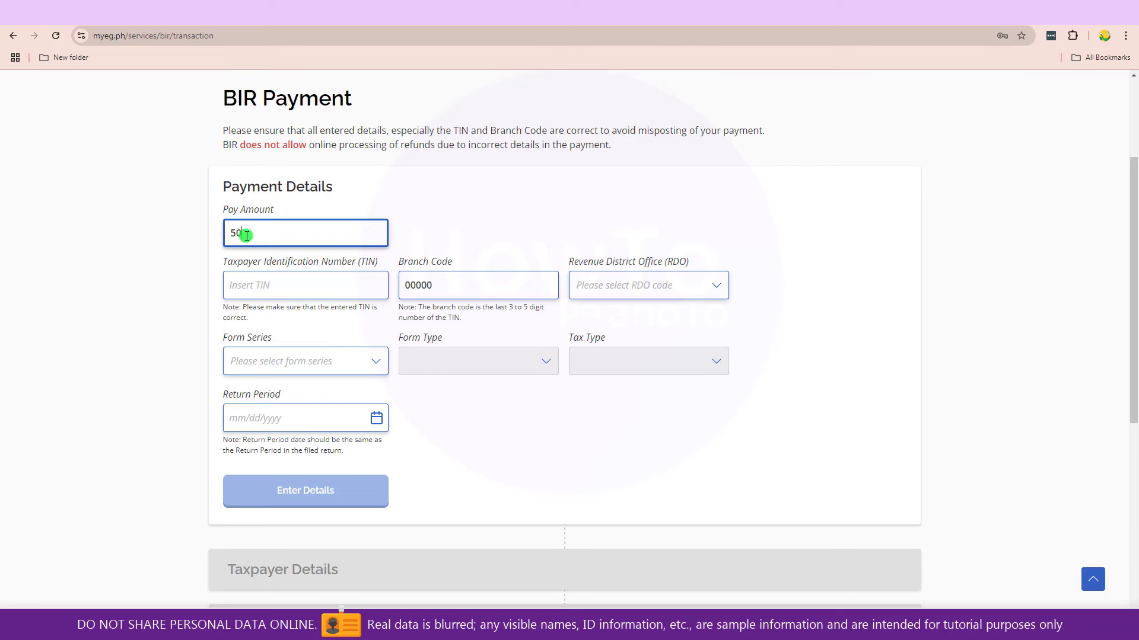
left_click(297, 289)
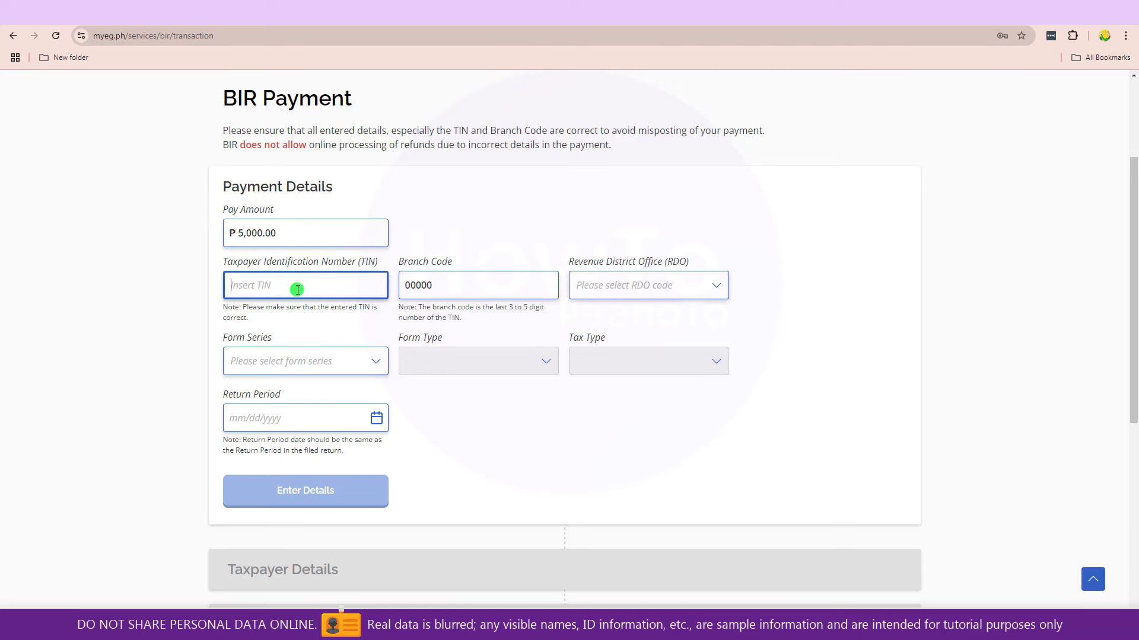
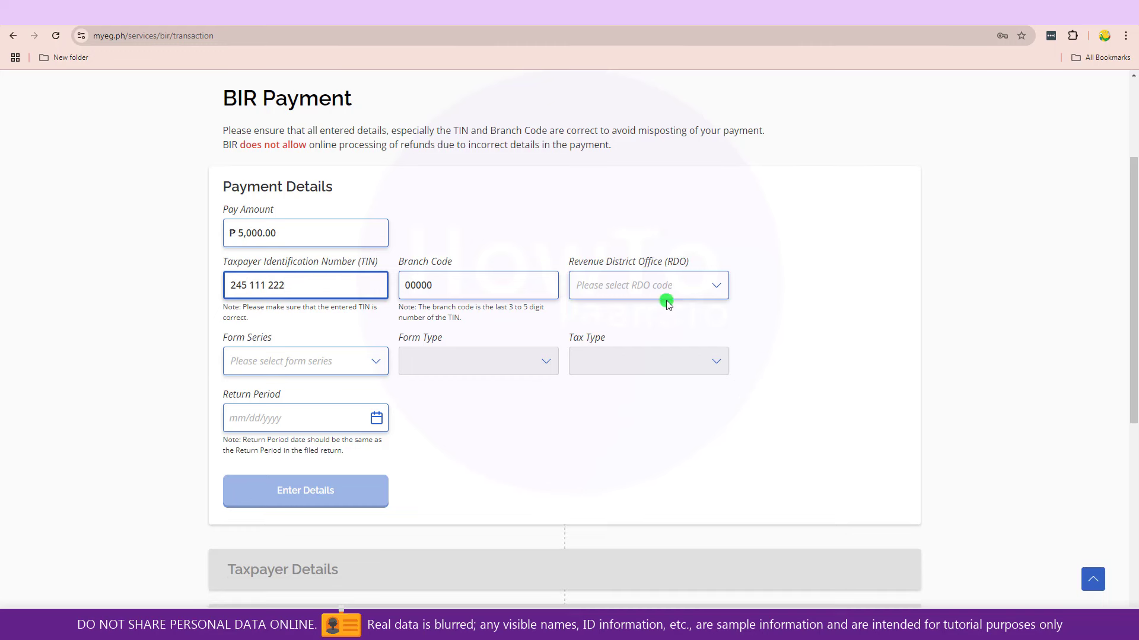
left_click(670, 289)
left_click(599, 351)
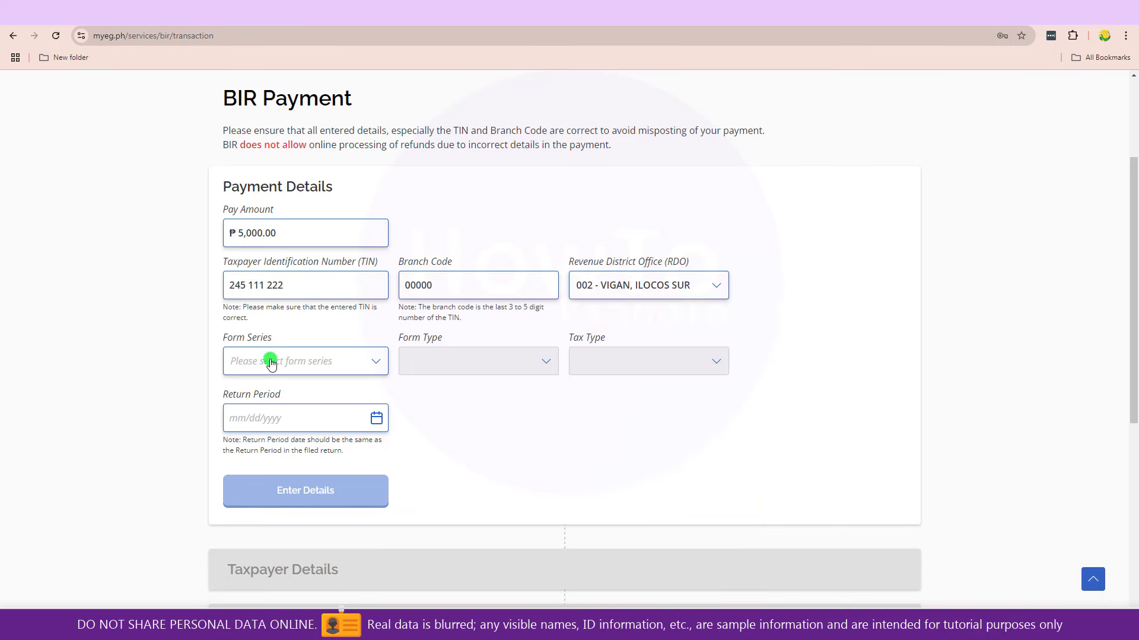
- Choose form series 1700 Series, form type 1701 and tax type IT
left_click(273, 360)
left_click(267, 451)
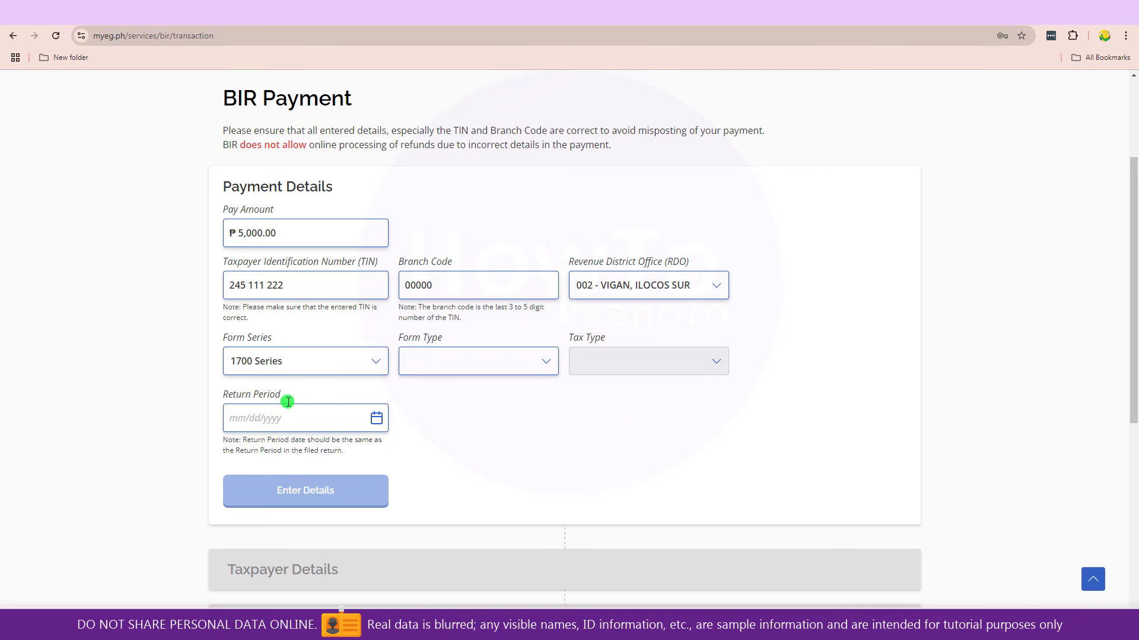
left_click(428, 369)
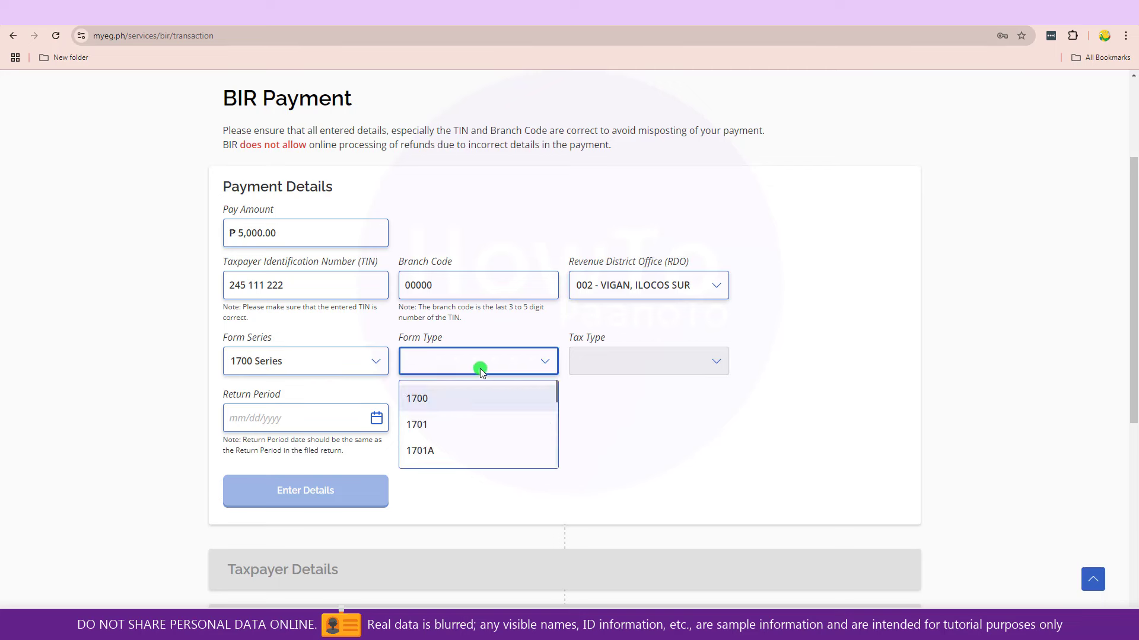
left_click(441, 424)
left_click(626, 368)
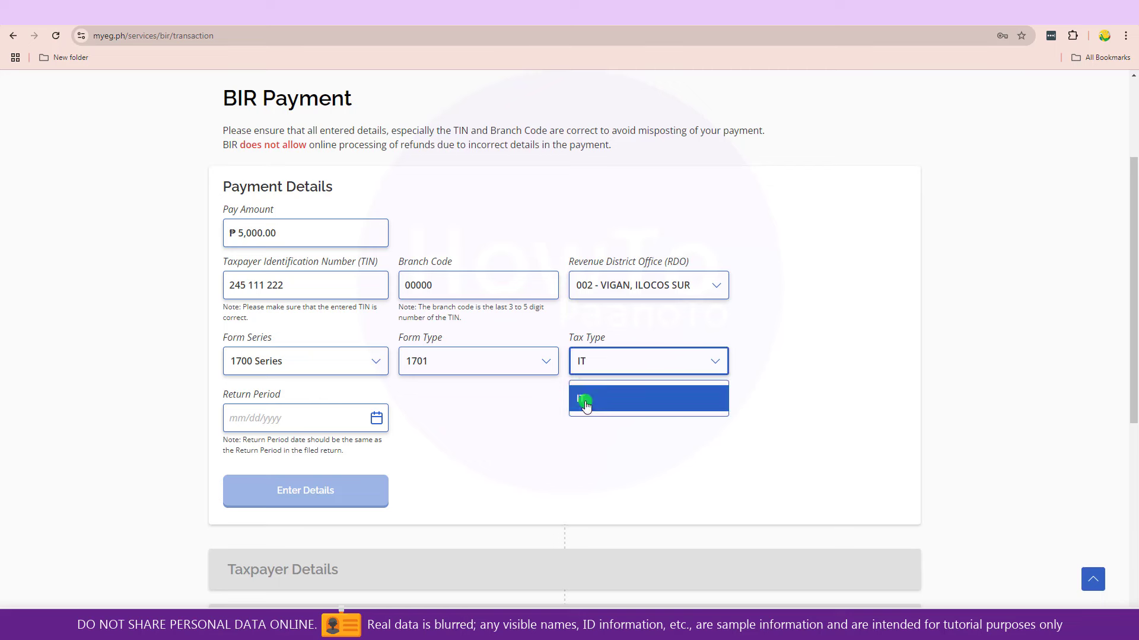
left_click(584, 403)
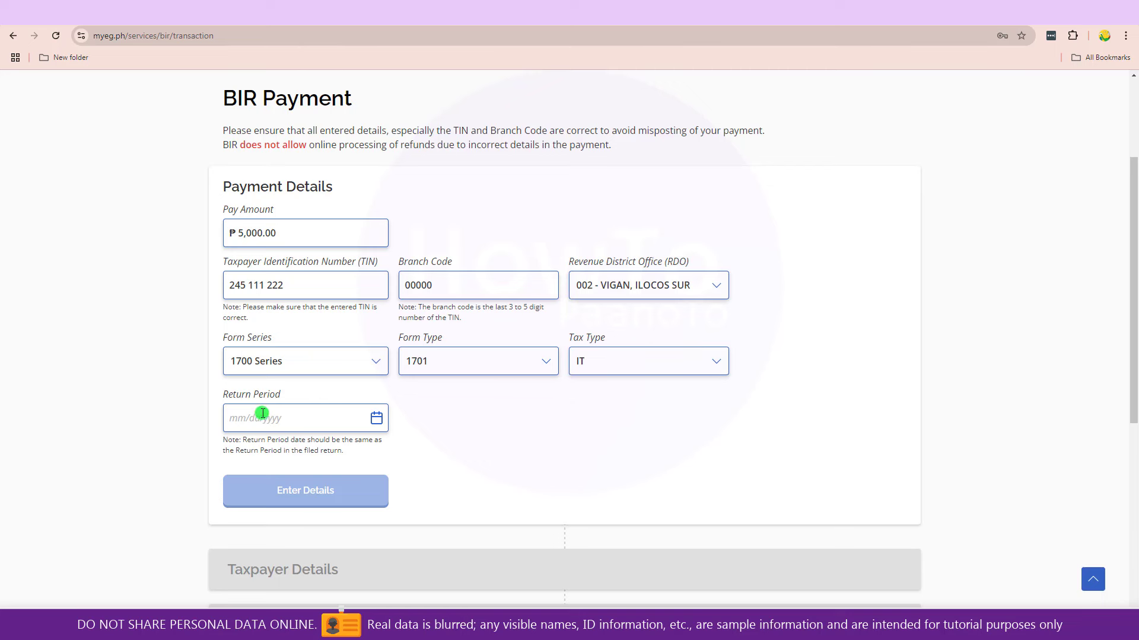
- Set the return period to 09/30/2024 and keep 1701Q as the form type
left_click(236, 420)
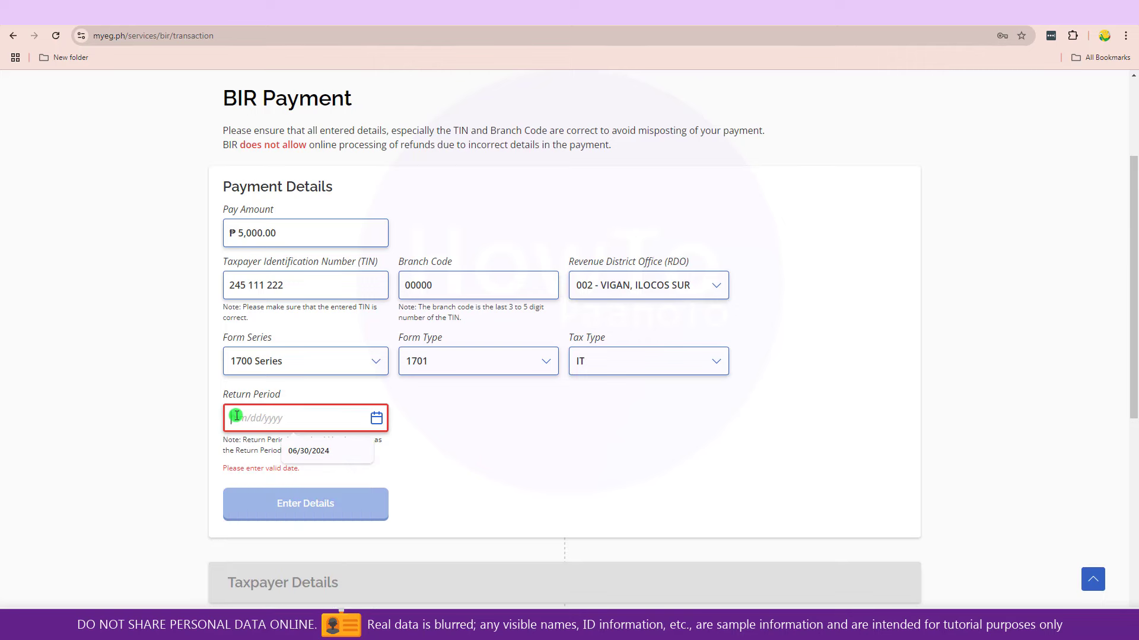
type("09/30/2024")
scroll(564, 393, "down", 2)
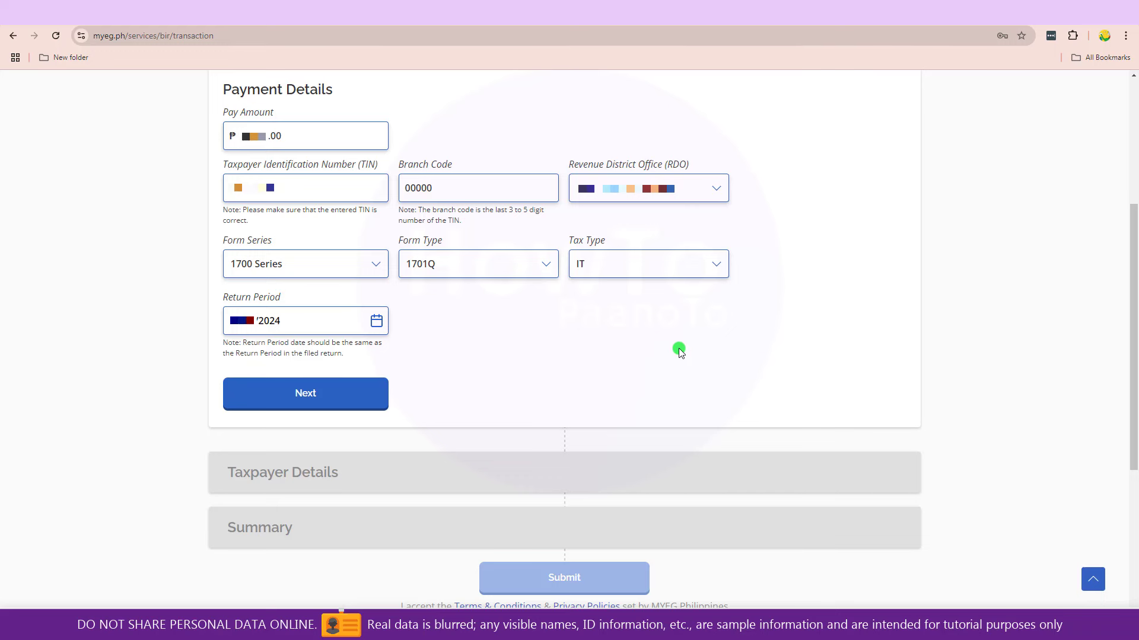
left_click(545, 268)
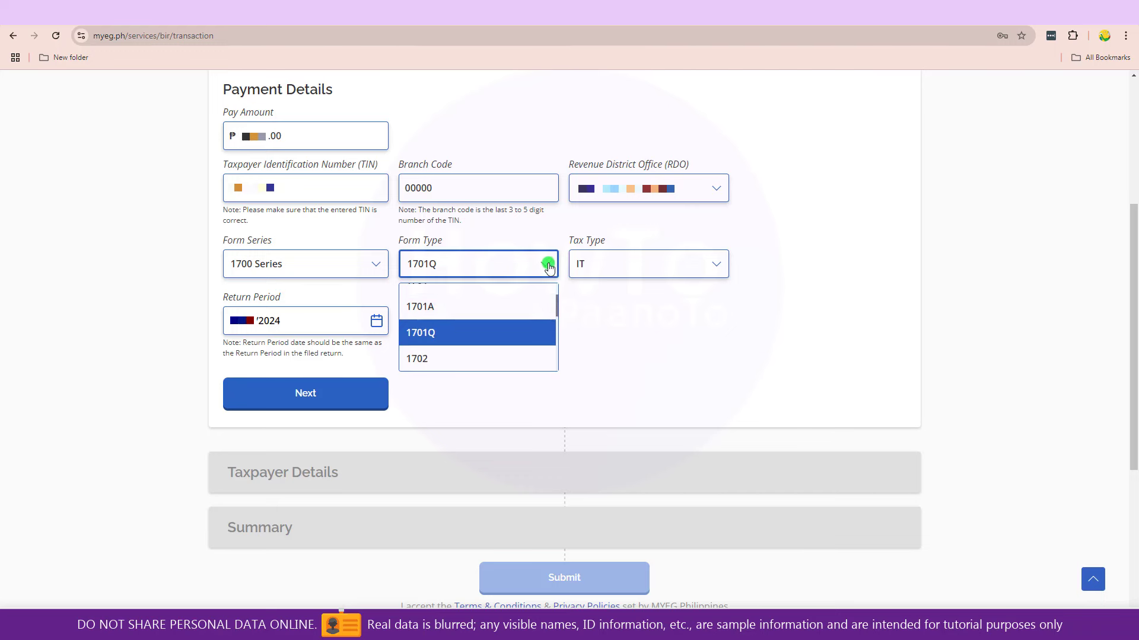
mouse_move(556, 307)
left_mouse_down()
mouse_move(557, 319)
mouse_move(554, 302)
left_mouse_up()
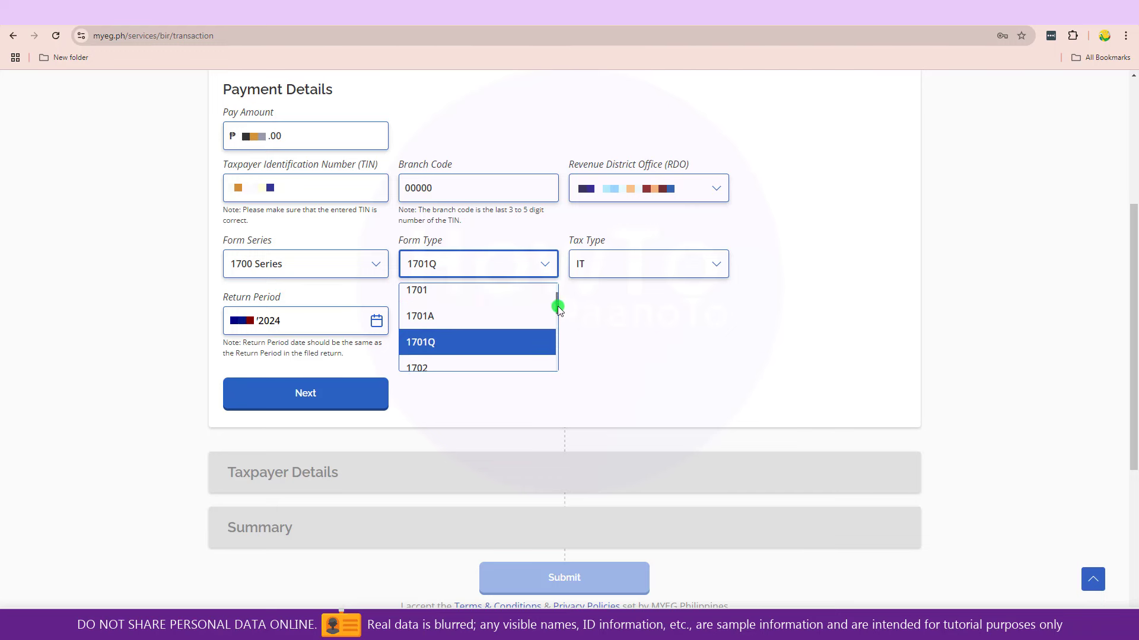
left_click(437, 334)
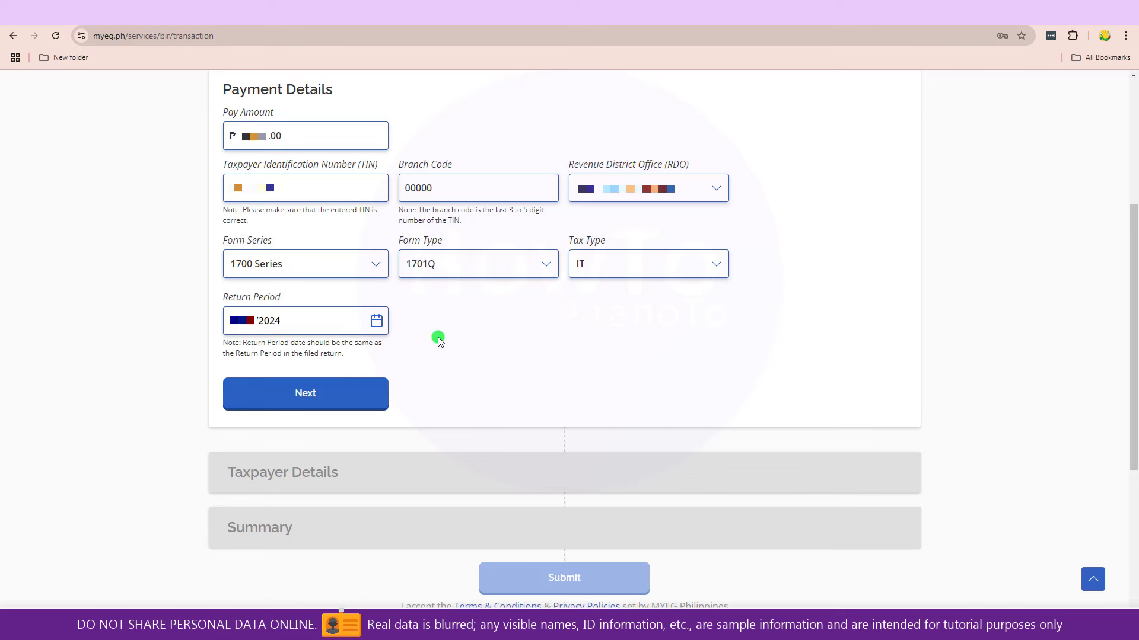
- Submit the payment details, enter the taxpayer's e-mail address, and confirm the summary to proceed to payment
left_click(316, 398)
left_click(301, 203)
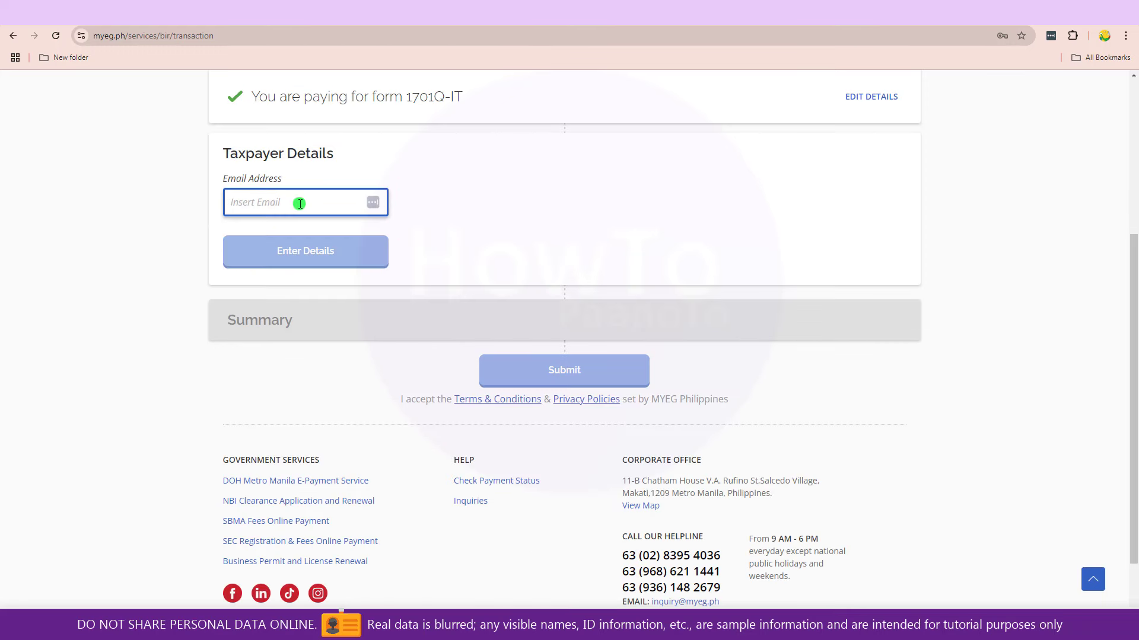
type("ail")
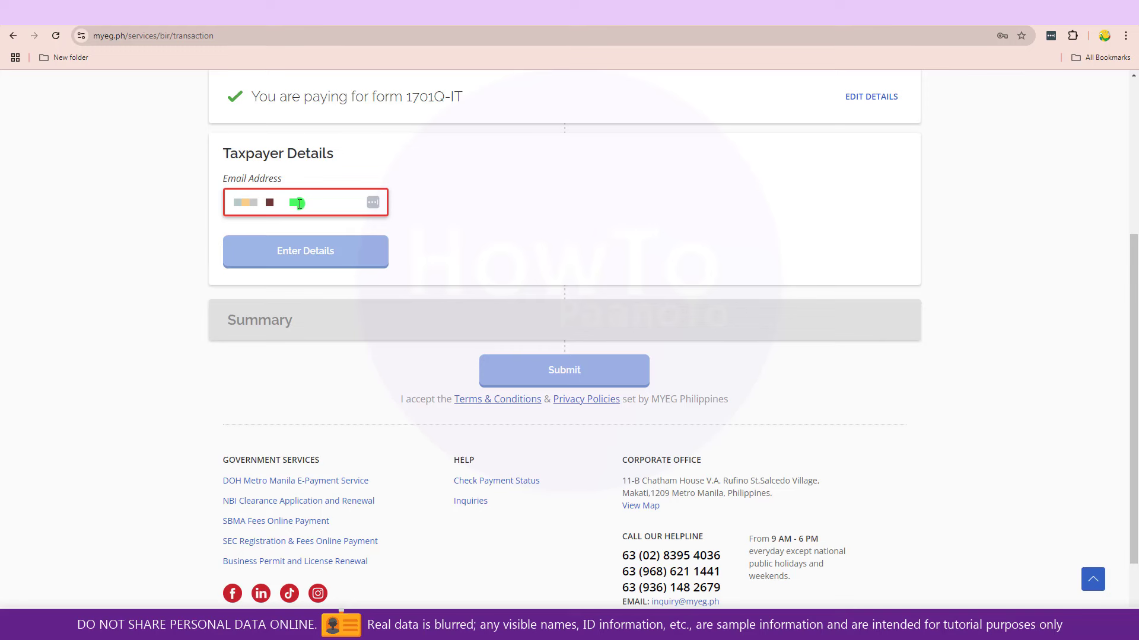
type(".com")
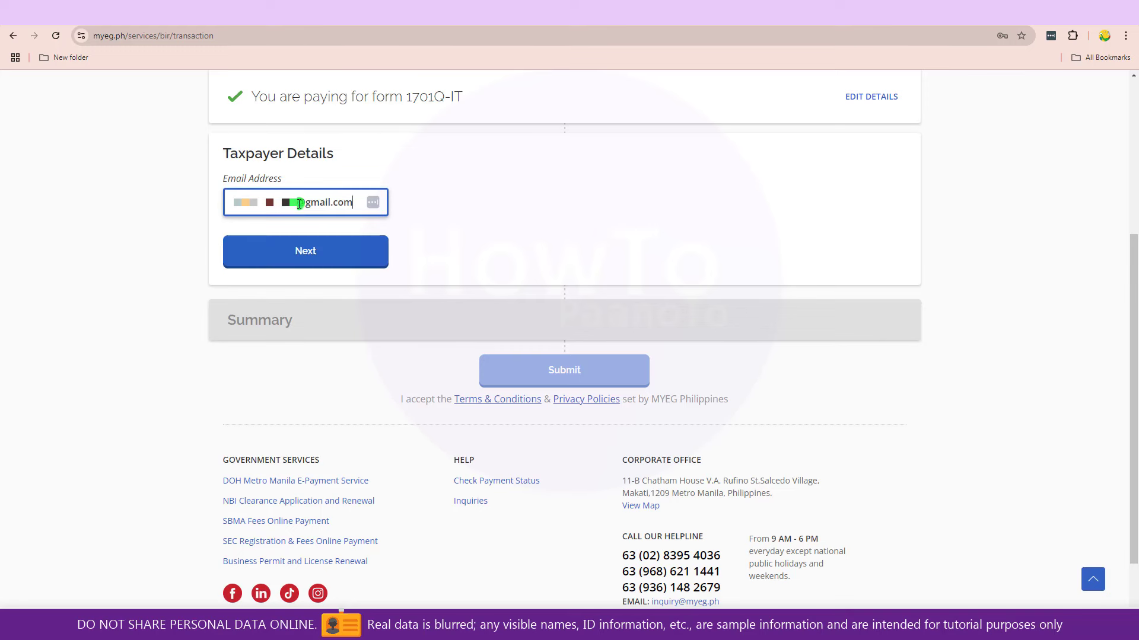
left_click(309, 255)
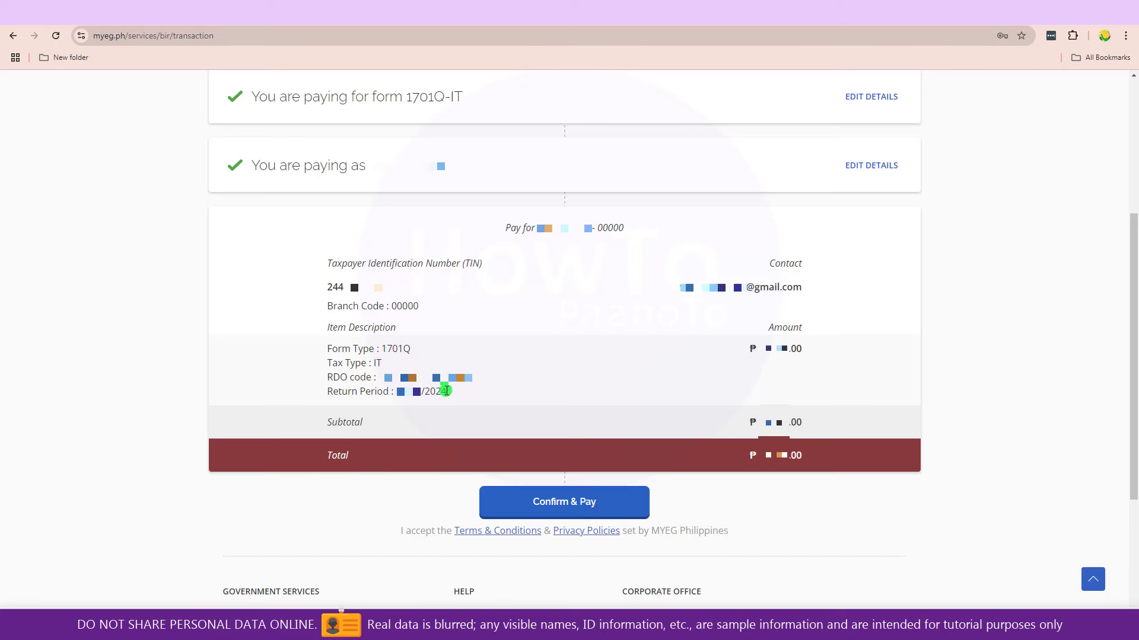
left_click(588, 503)
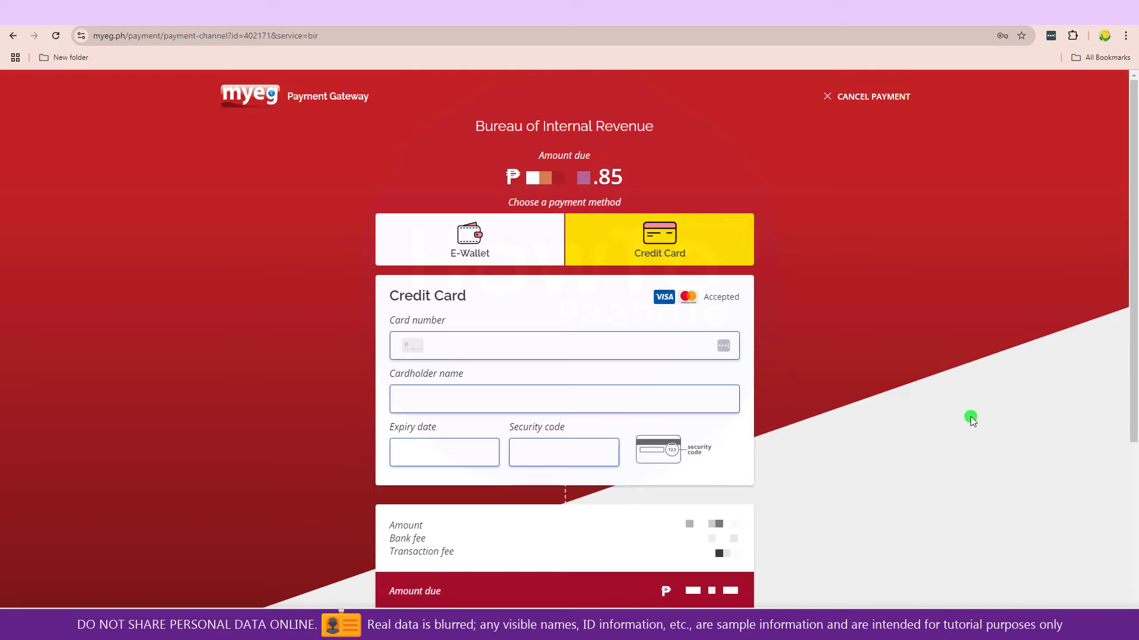
- Switch to E-Wallet and, after trying GCash, ShopeePay and GrabPay, settle on PAYMAYA BIR
left_click(512, 256)
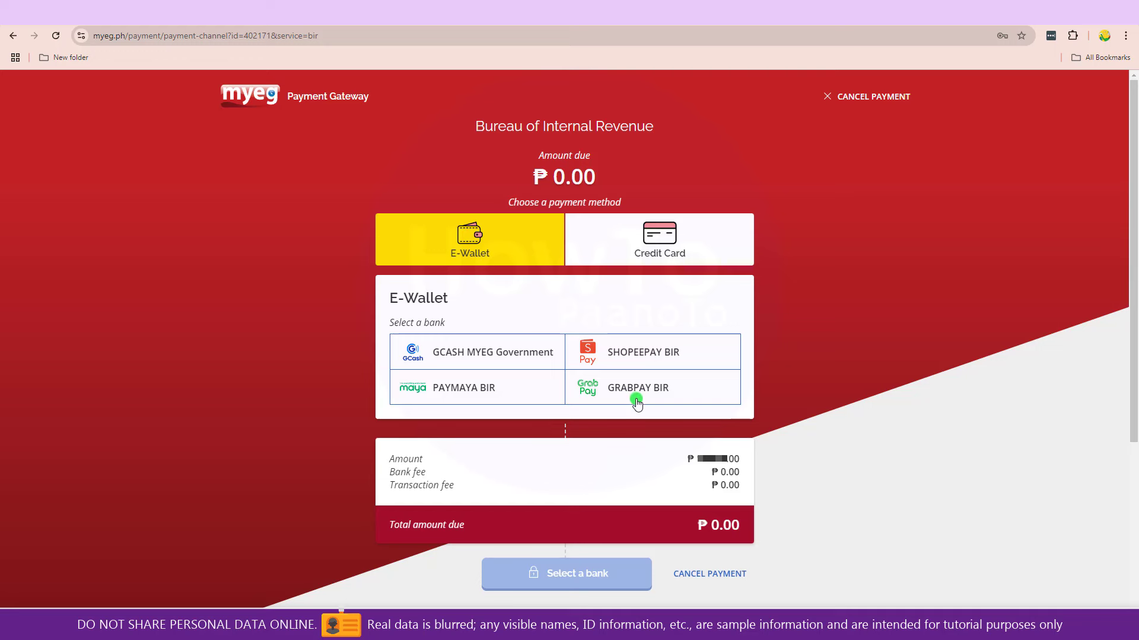
left_click(484, 398)
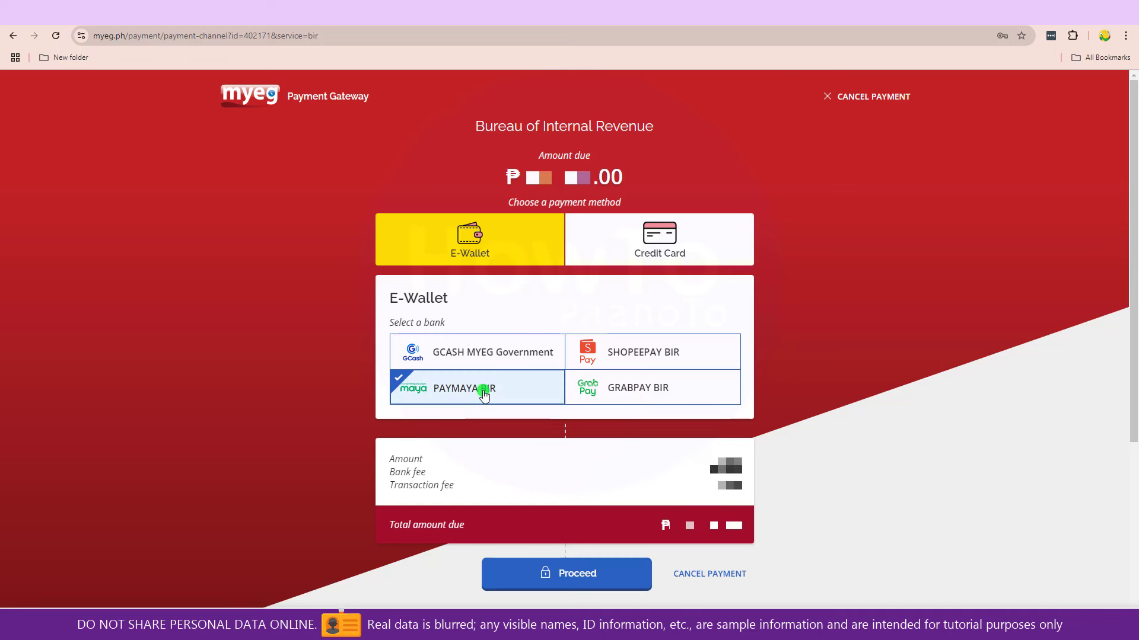
left_click(486, 356)
left_click(596, 356)
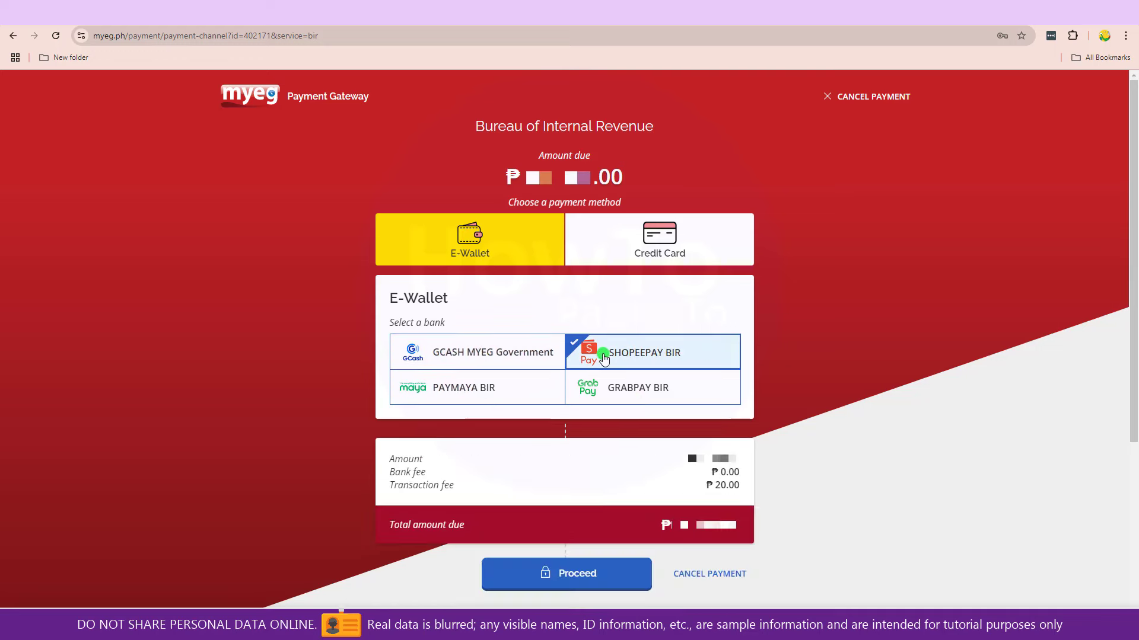
left_click(605, 391)
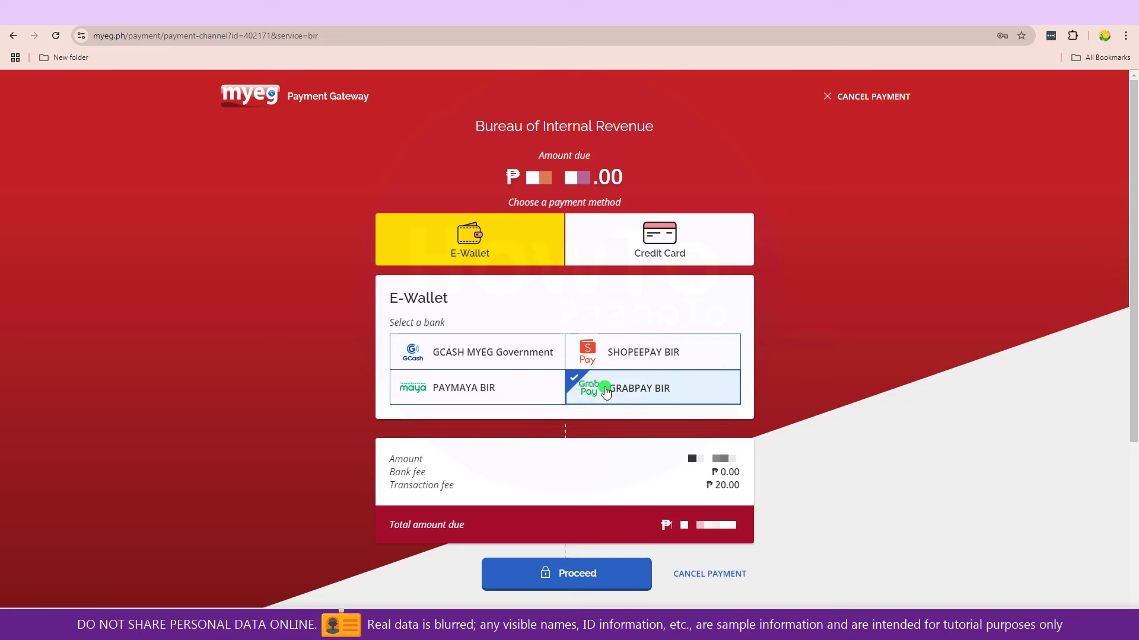
left_click(433, 396)
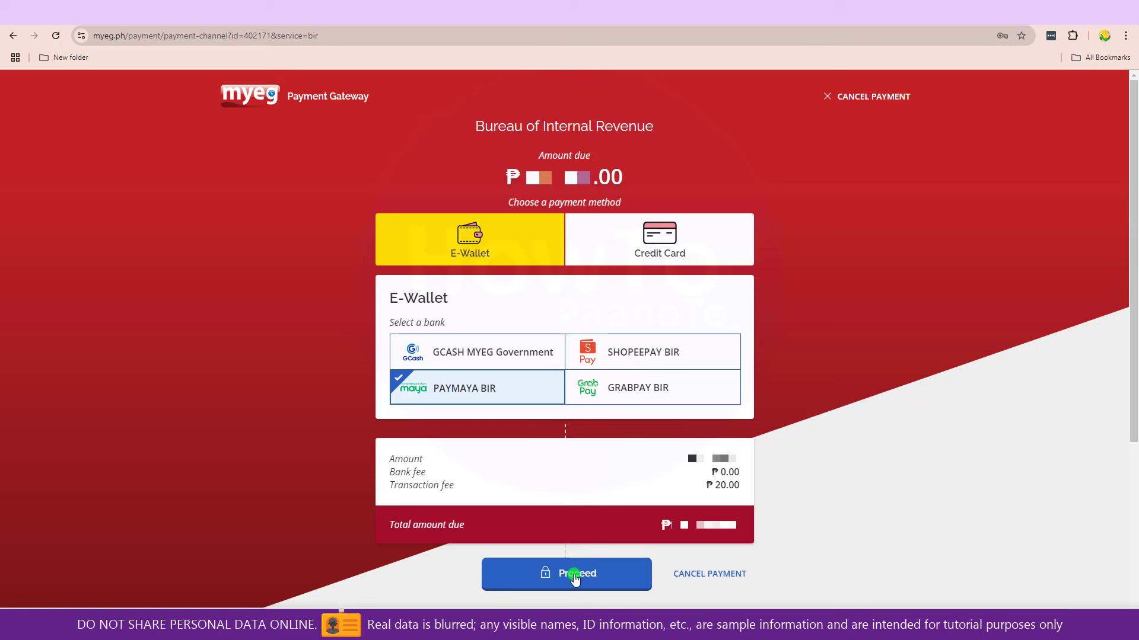
- Complete the Maya checkout, send the receipt to a Gmail address, review the fee breakdown, and return to MyEG
left_click(574, 575)
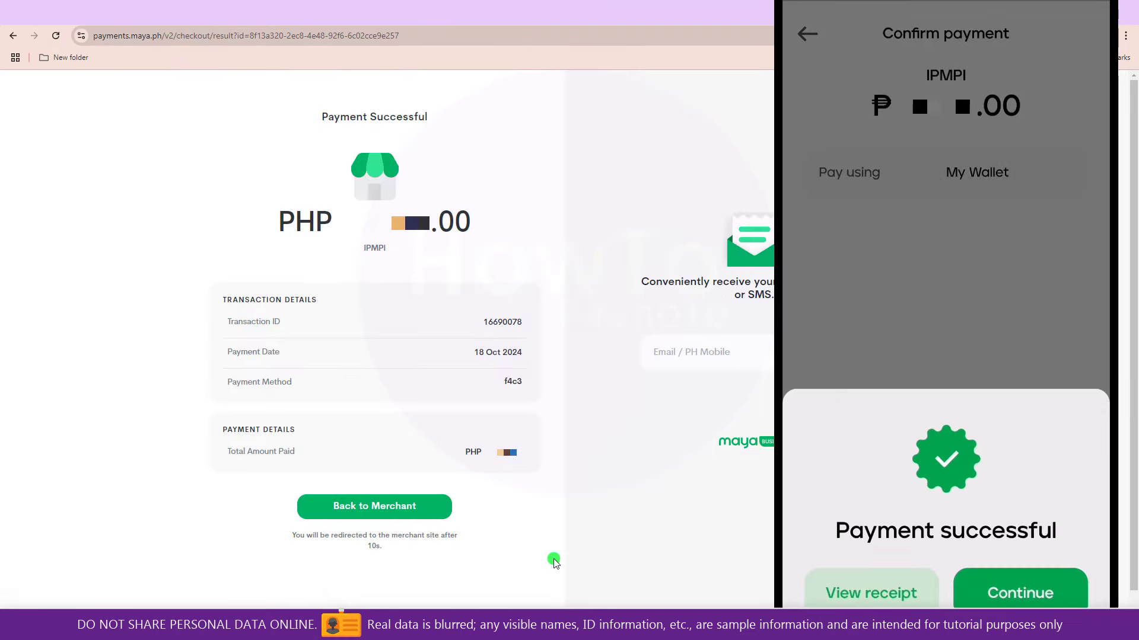
left_click(720, 337)
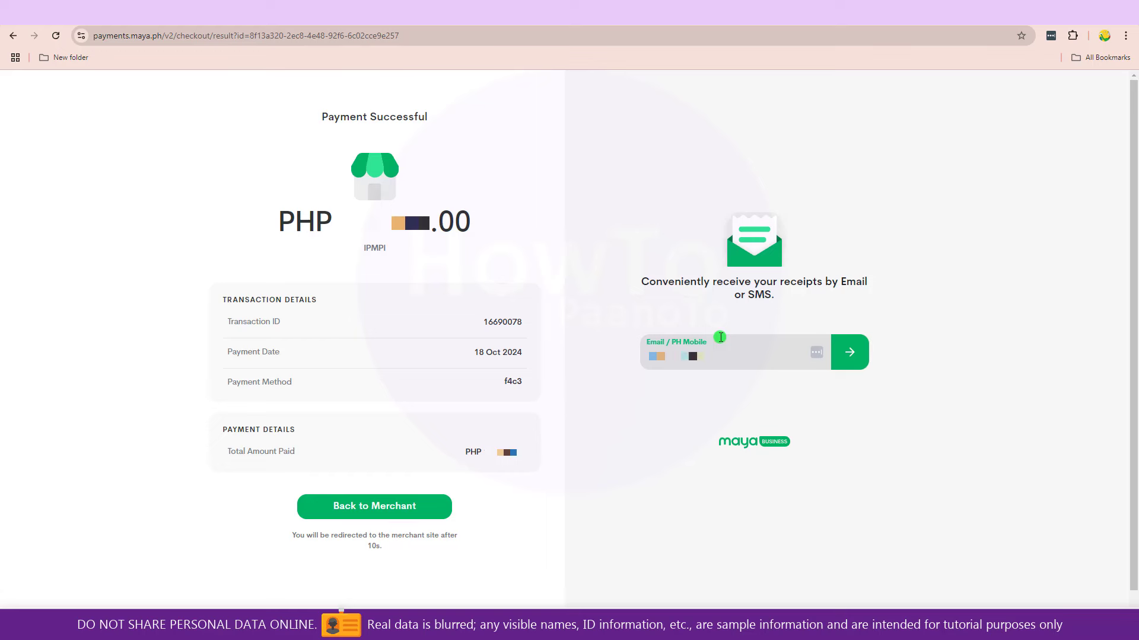
type("@gmail.com")
key("Return")
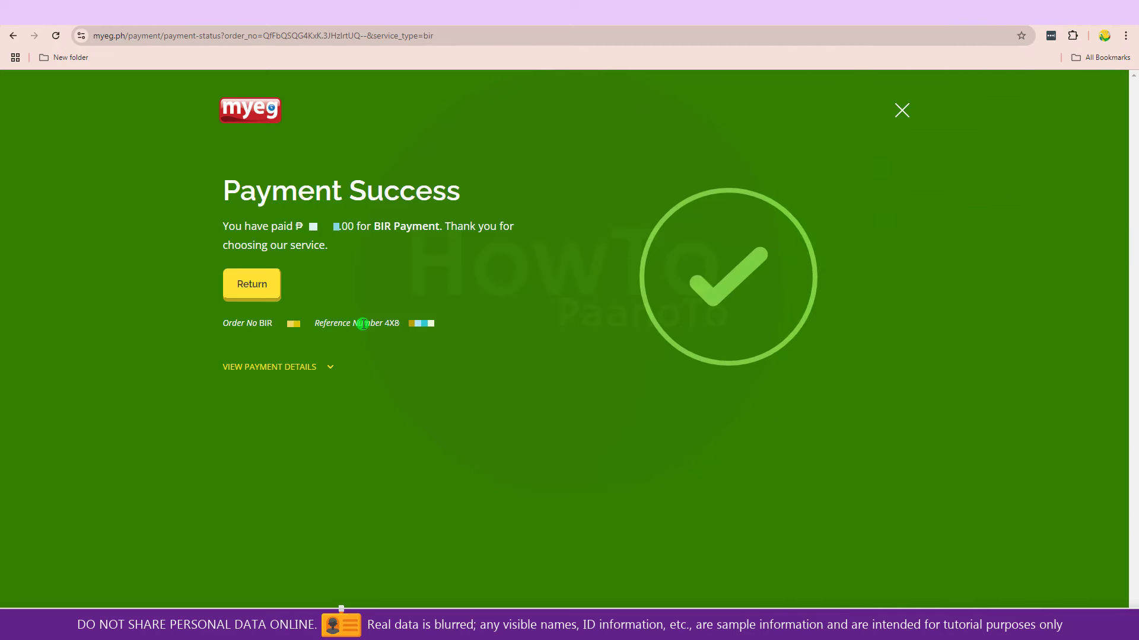
left_click(270, 367)
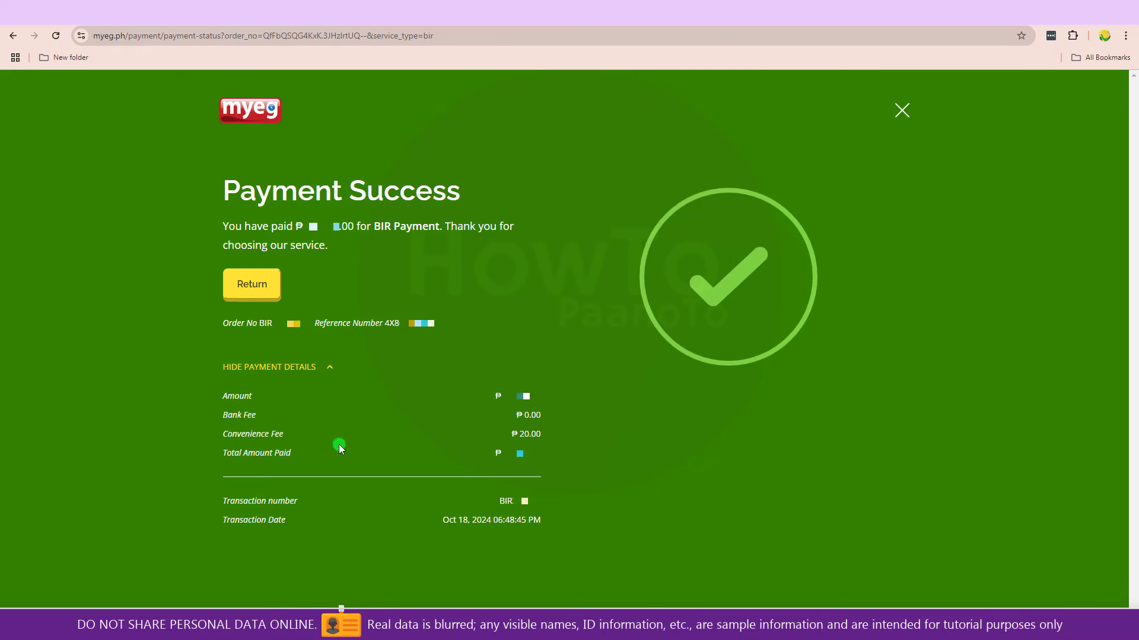
left_click(251, 289)
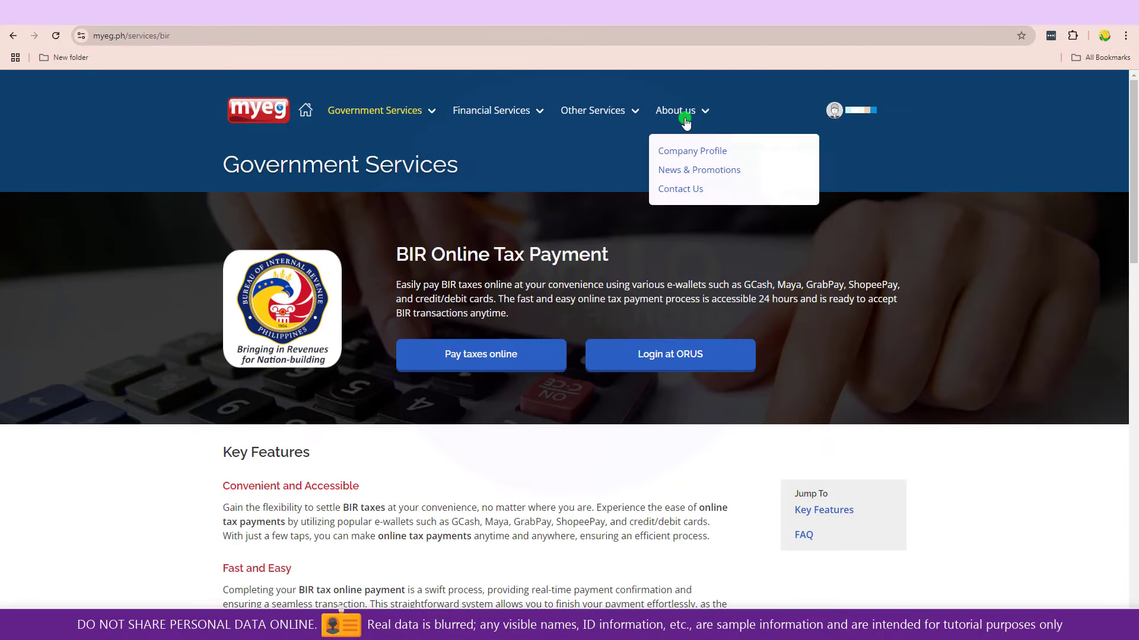
- Open Transaction History and scroll to the Oct 2024 1701Q BIR payment marked SUCCESS
mouse_move(852, 110)
left_click(769, 219)
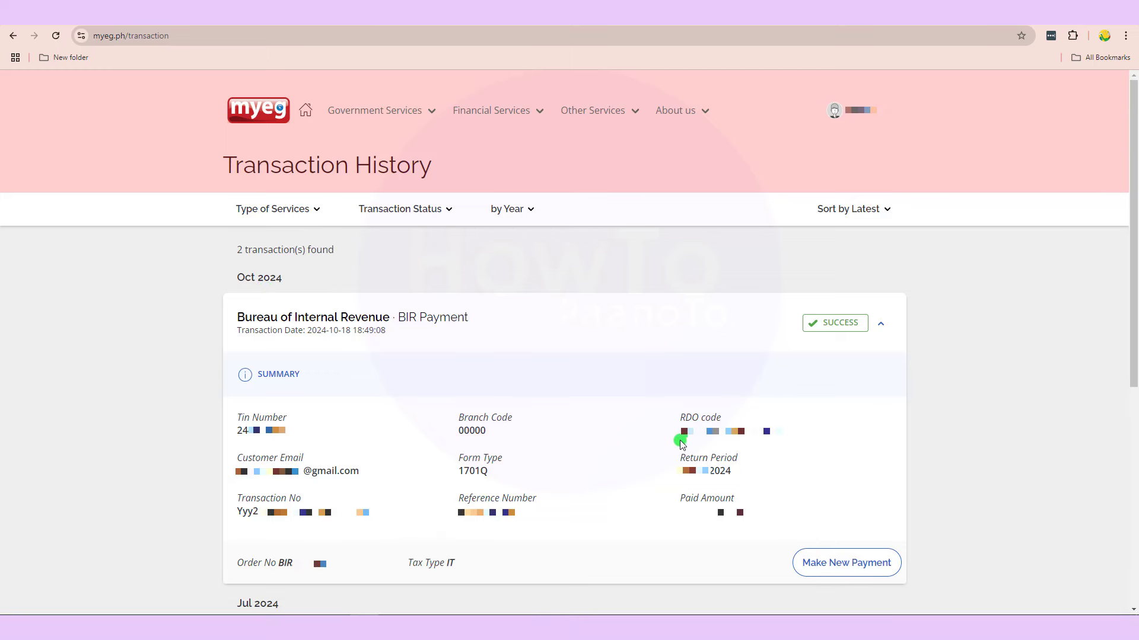
scroll(681, 444, "down", 6)
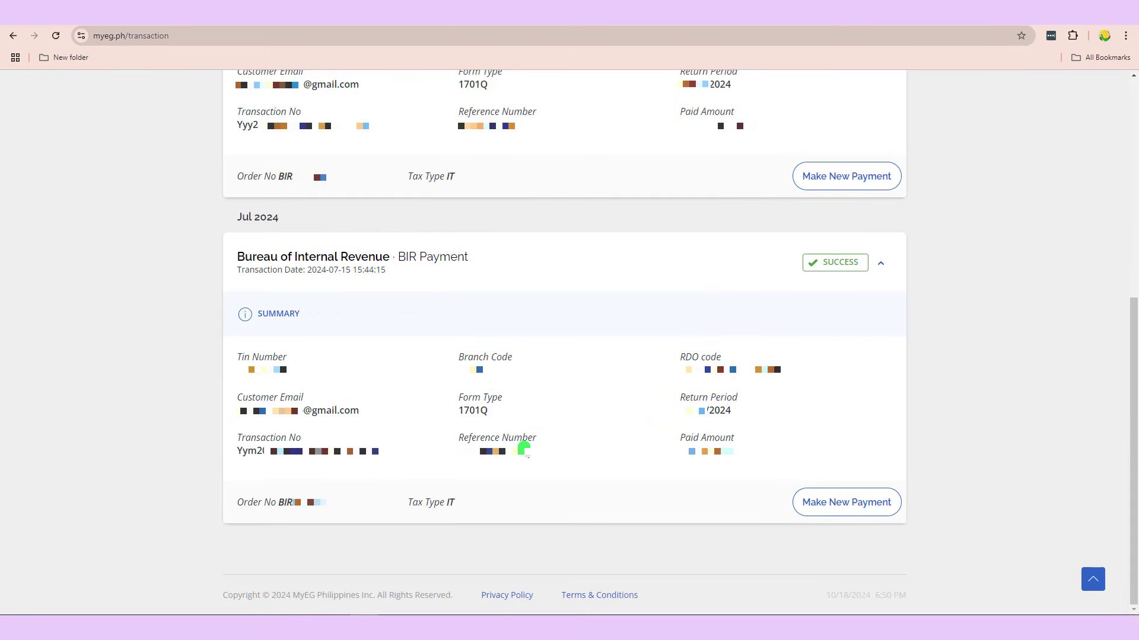